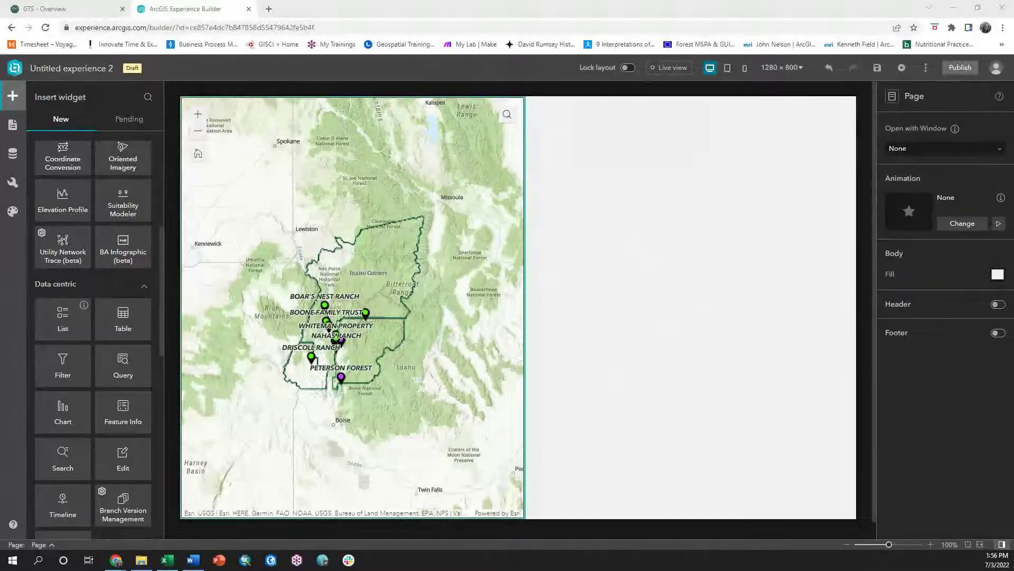
Add a List widget beside the map at the page's upper edge, using the compact single-line row template
{"action": "left_click_drag", "start_coordinate": [62, 317], "coordinate": [682, 170]}
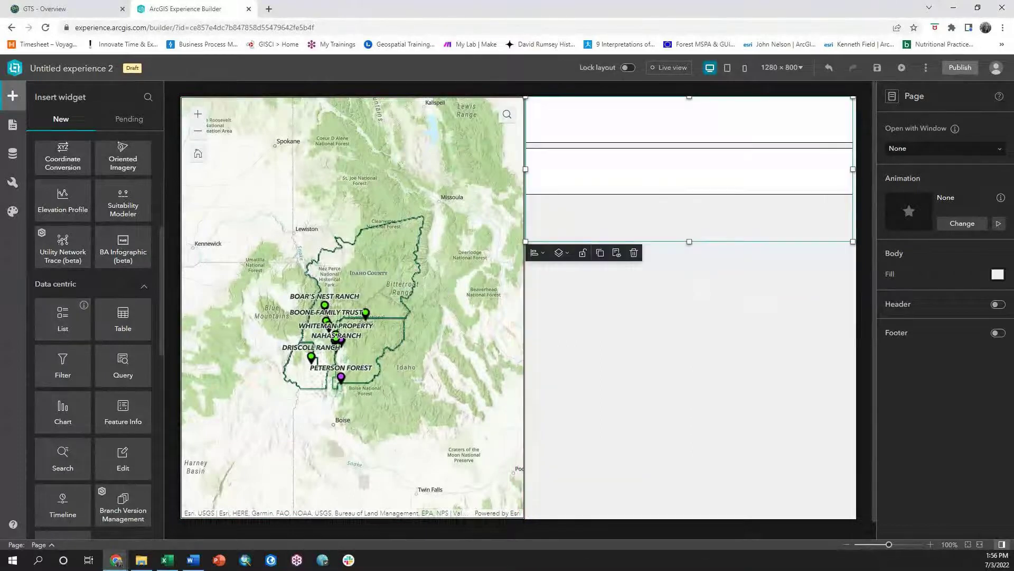
{"action": "left_click_drag", "start_coordinate": [689, 242], "coordinate": [689, 316]}
{"action": "left_click", "coordinate": [943, 270]}
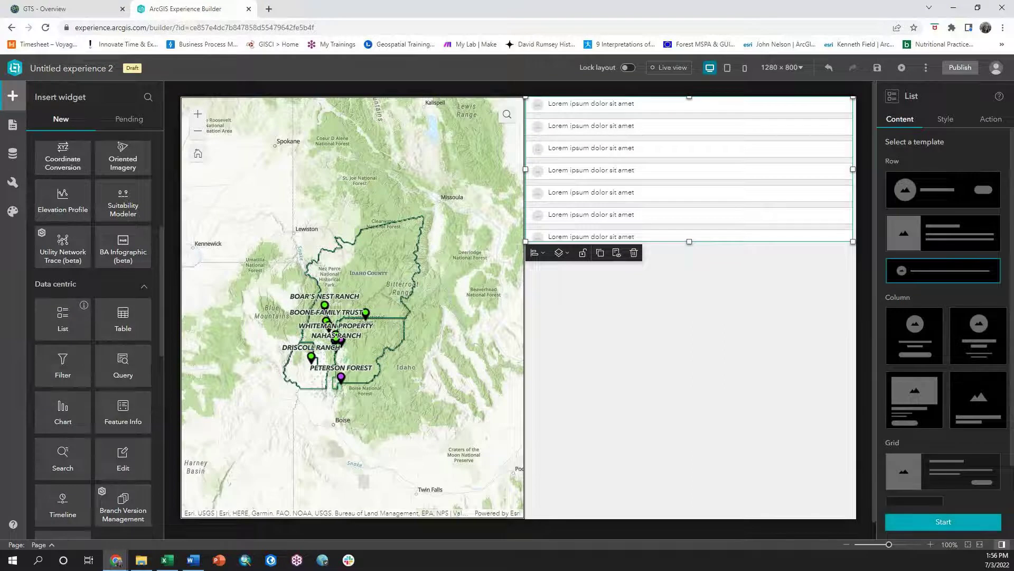
{"action": "left_click", "coordinate": [943, 521]}
Connect the list to the Boundaries layer of the PLT Experience Easement map
{"action": "left_click", "coordinate": [945, 199]}
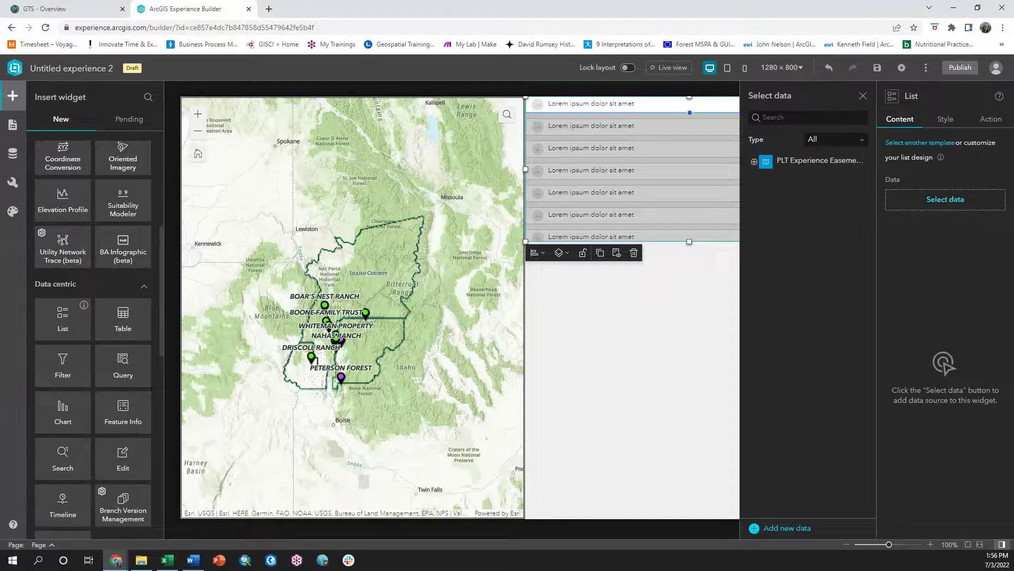
{"action": "left_click", "coordinate": [754, 162]}
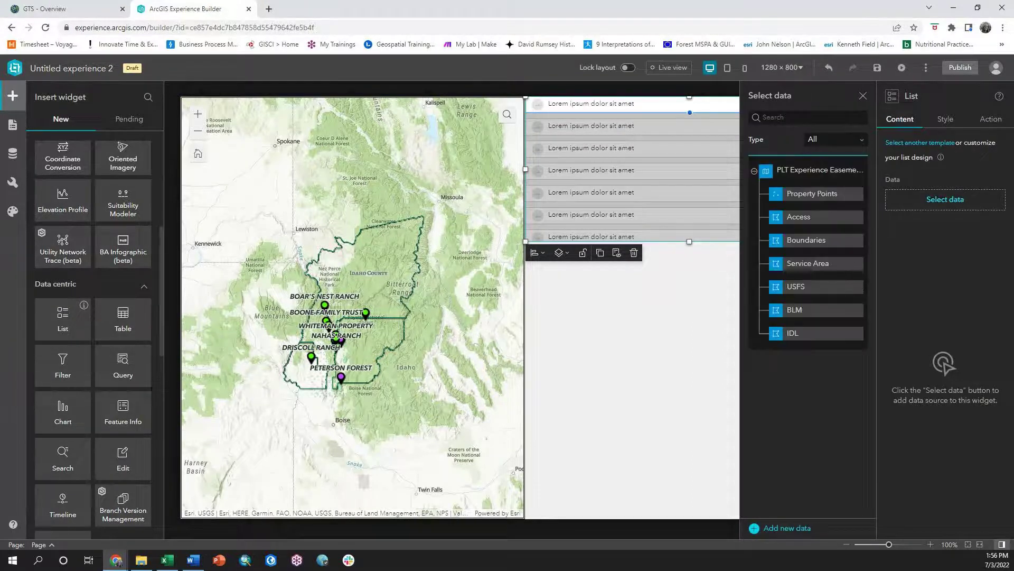
{"action": "left_click", "coordinate": [816, 240]}
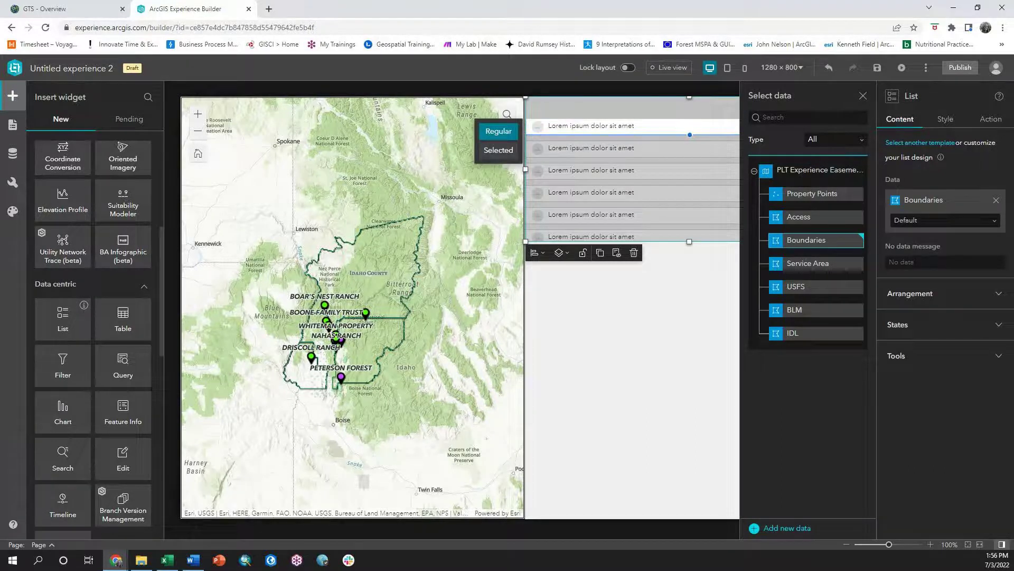
{"action": "left_click", "coordinate": [862, 95]}
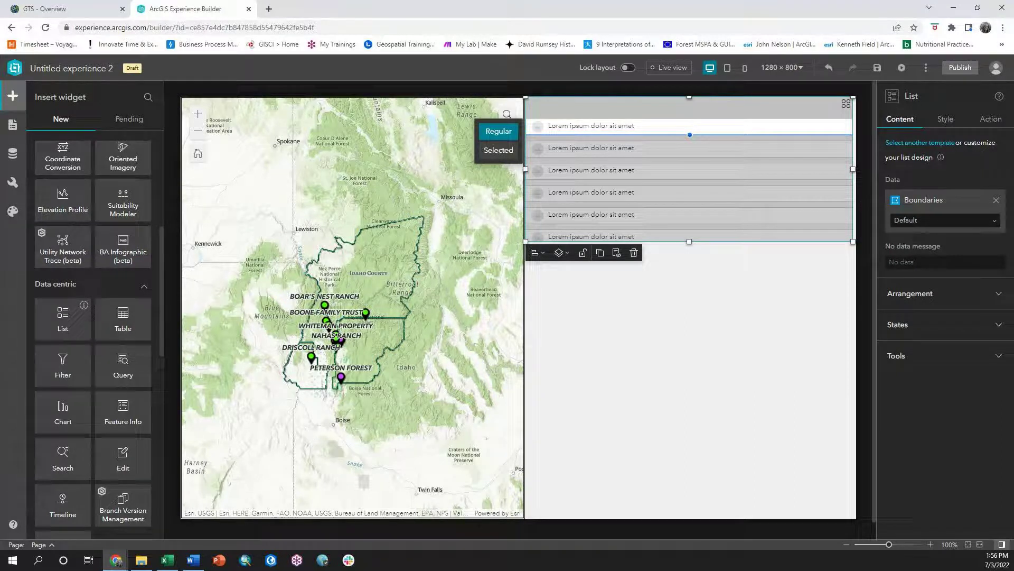
Set the list rows' text to the dynamic Property attribute and extend the list's lower edge to nearly mid-page
{"action": "left_click", "coordinate": [591, 126]}
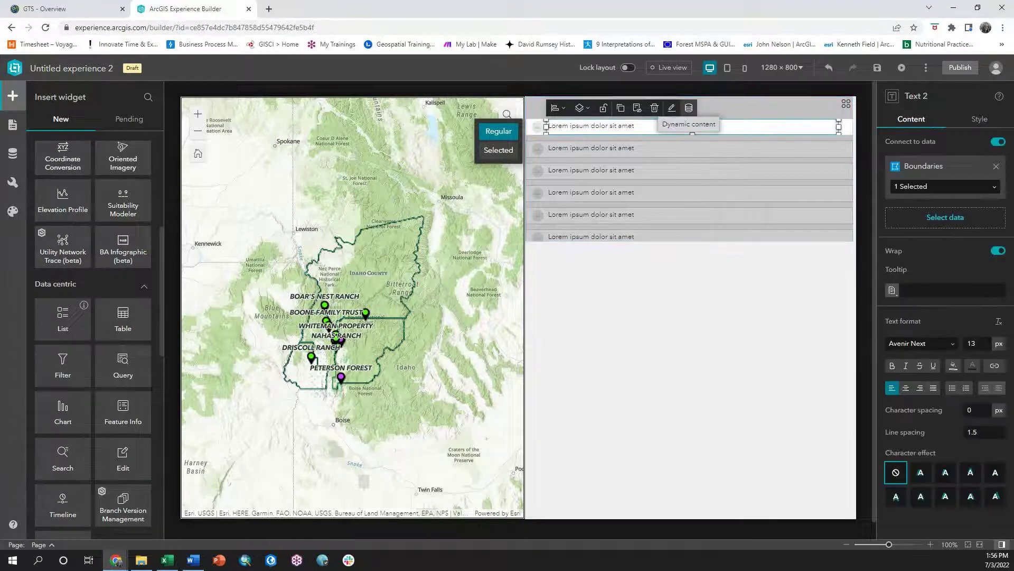
{"action": "left_click", "coordinate": [689, 108]}
{"action": "left_click", "coordinate": [446, 311]}
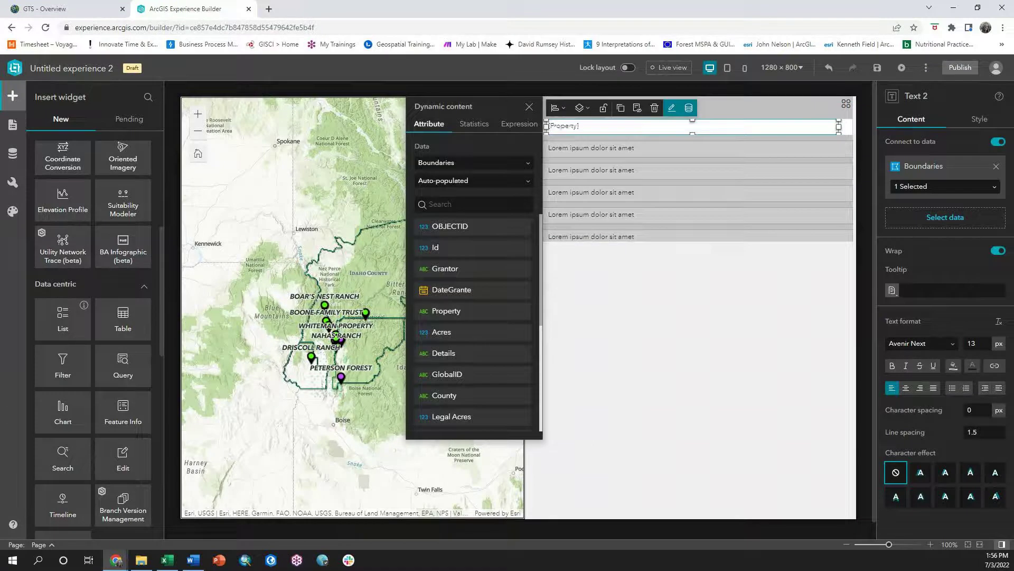
{"action": "left_click", "coordinate": [628, 317]}
{"action": "left_click", "coordinate": [688, 169]}
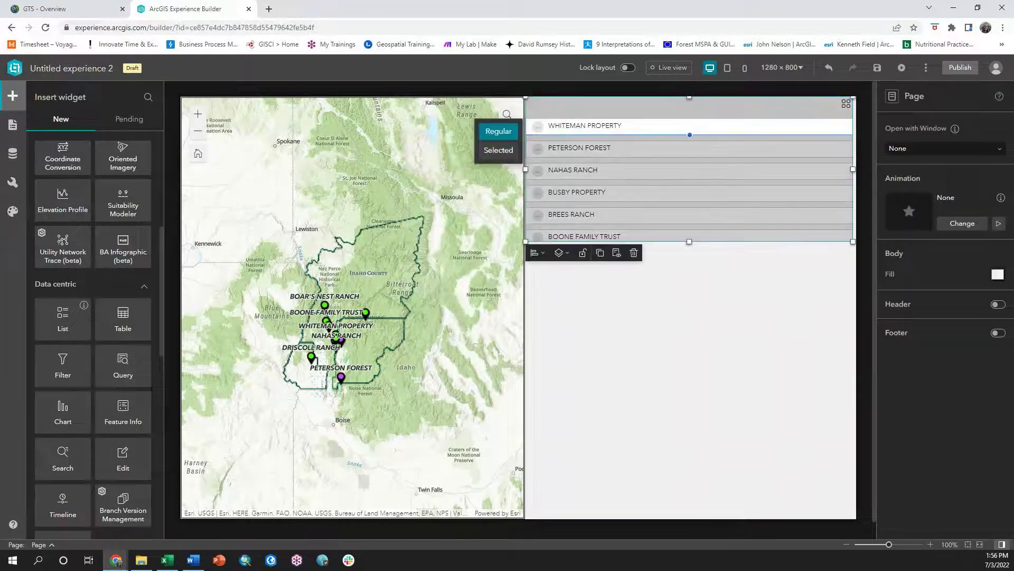
{"action": "left_click_drag", "start_coordinate": [689, 241], "coordinate": [689, 293]}
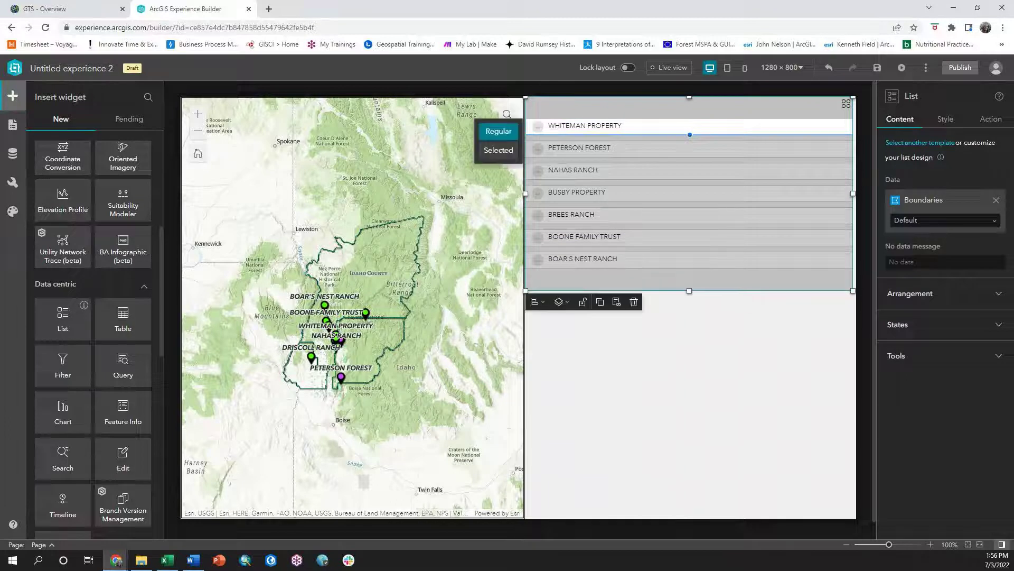
Add a Table widget below the list with a new sheet based on the Property Points layer
{"action": "left_click", "coordinate": [689, 370]}
{"action": "left_click_drag", "start_coordinate": [124, 317], "coordinate": [686, 407]}
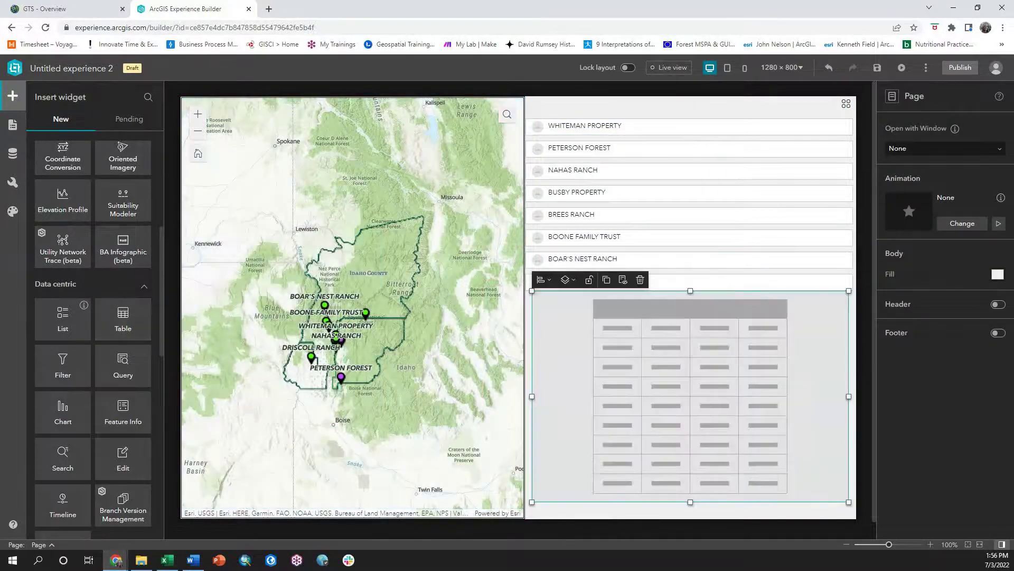
{"action": "left_click", "coordinate": [945, 144]}
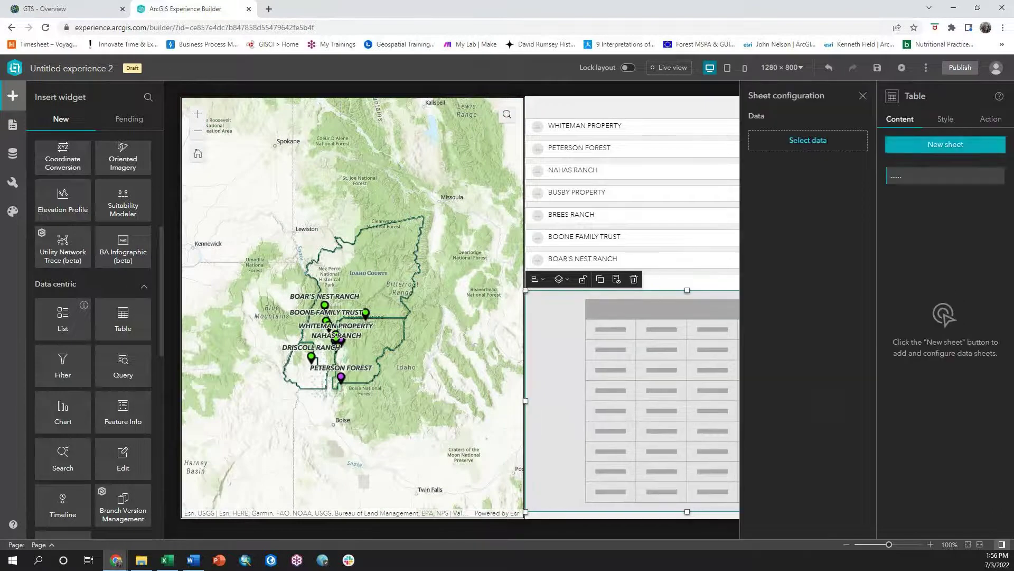
{"action": "left_click", "coordinate": [808, 140]}
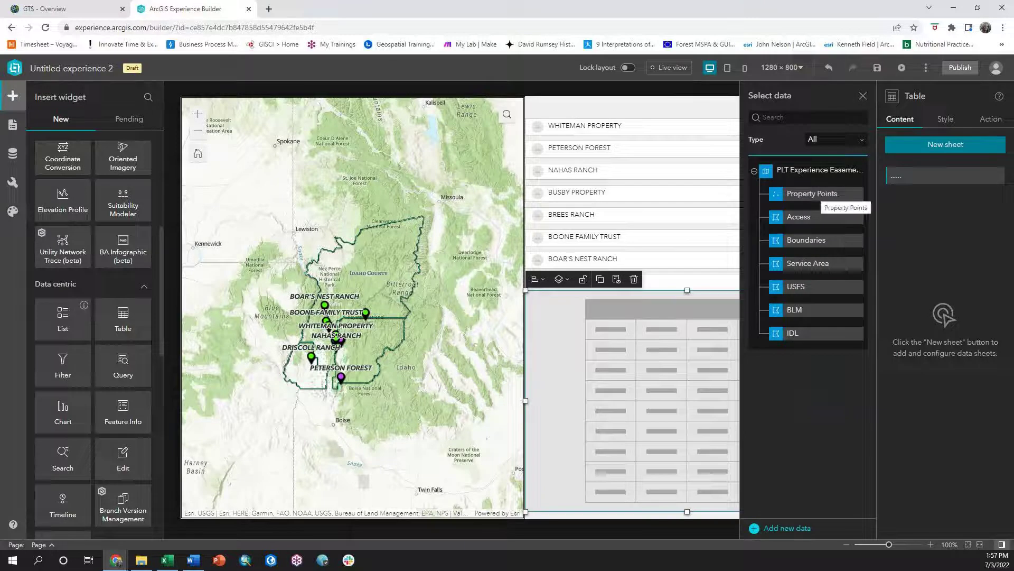
{"action": "left_click", "coordinate": [819, 194]}
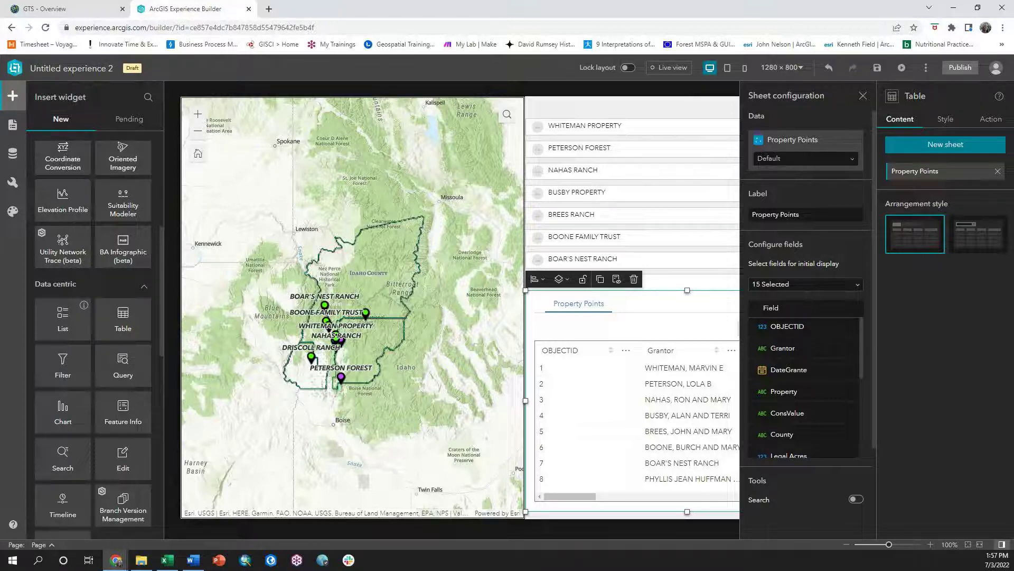
Remove the OBJECTID, Grantor and DateGrante fields from the table's initial display and save the experience
{"action": "left_click", "coordinate": [805, 284]}
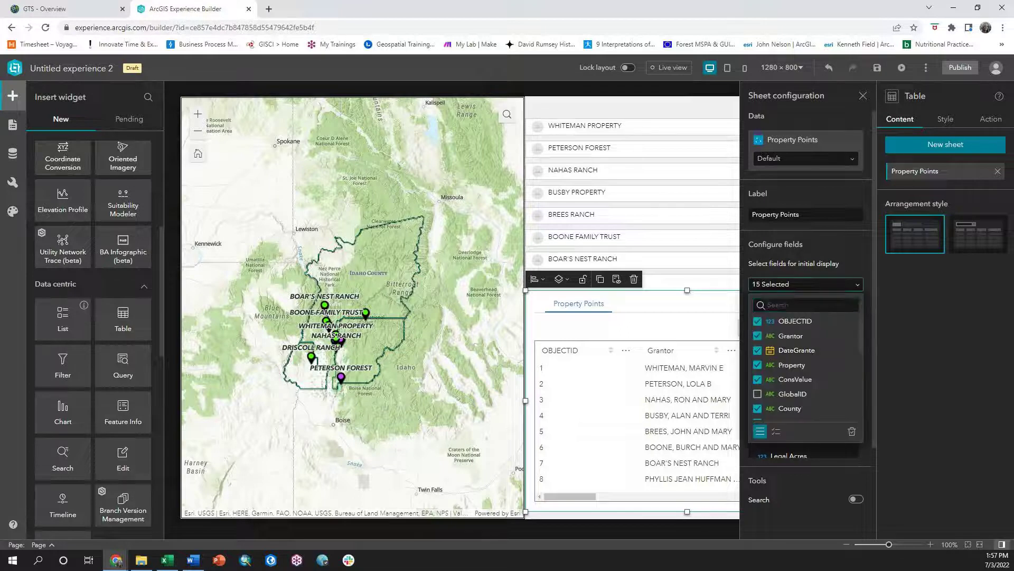
{"action": "left_click", "coordinate": [757, 321]}
{"action": "left_click", "coordinate": [757, 335]}
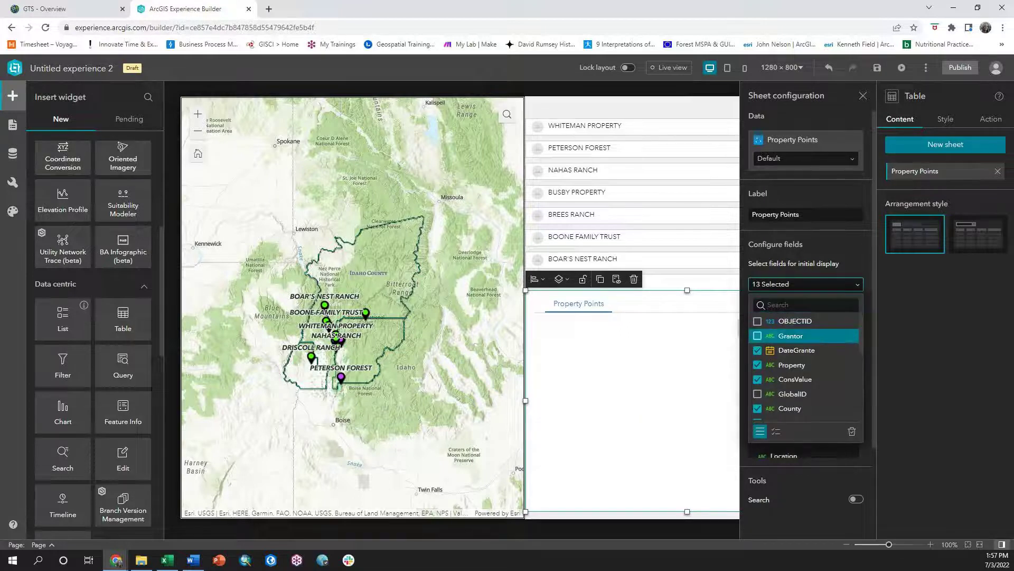
{"action": "left_click", "coordinate": [757, 349]}
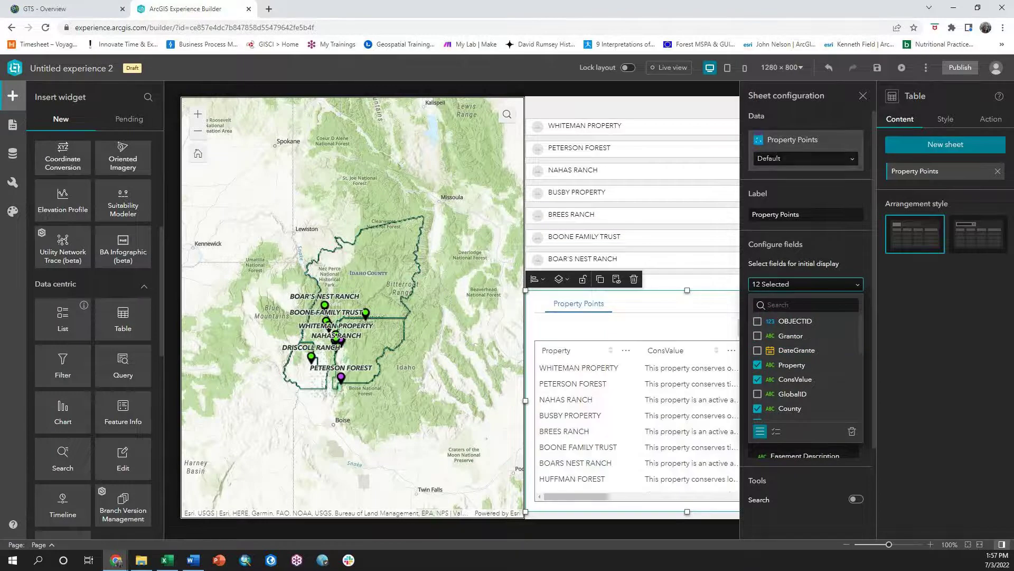
{"action": "left_click", "coordinate": [862, 96]}
{"action": "left_click", "coordinate": [877, 68]}
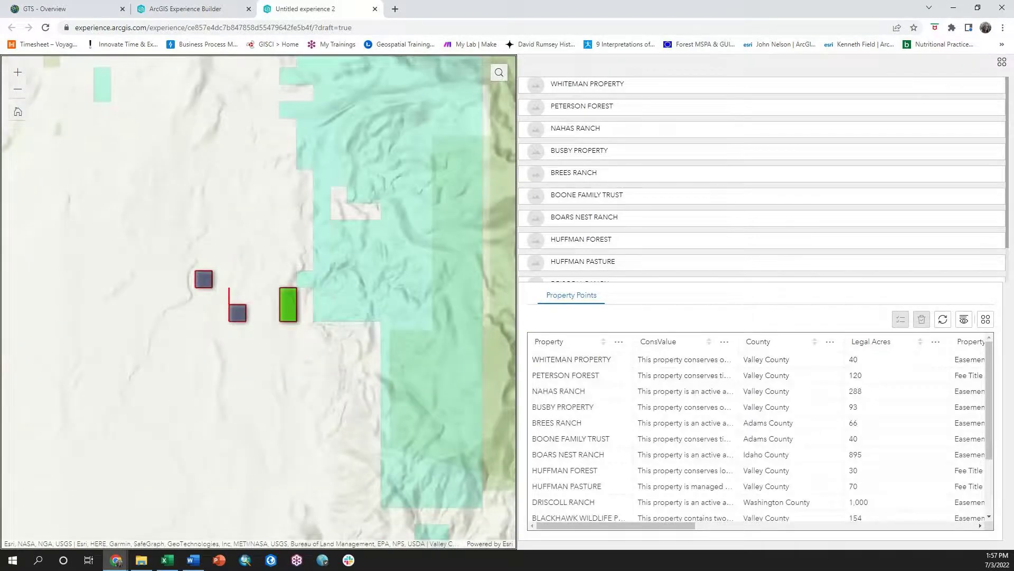
Preview the experience, select two properties in the list to check the map and table response, and close the preview
{"action": "left_click", "coordinate": [582, 240]}
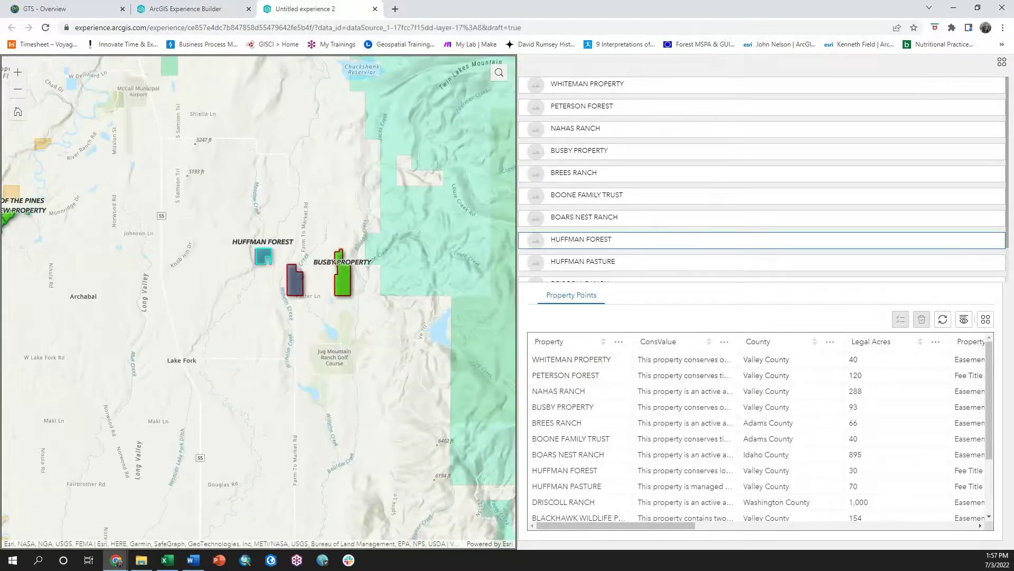
{"action": "left_click", "coordinate": [583, 262]}
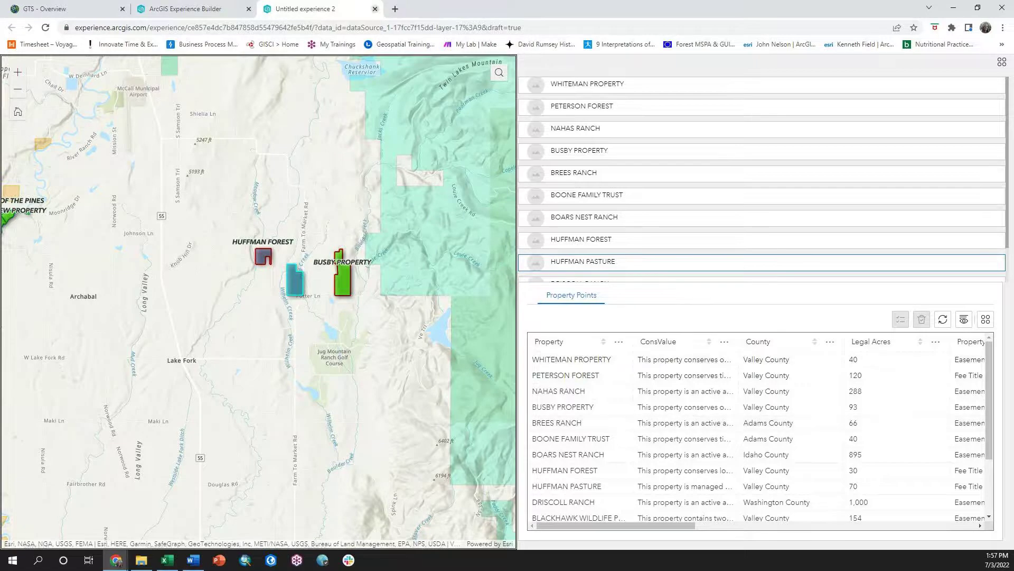
{"action": "left_click", "coordinate": [376, 9]}
Give the list a Record selection changes trigger with the Filter data records action on the Framework
{"action": "left_click", "coordinate": [689, 193]}
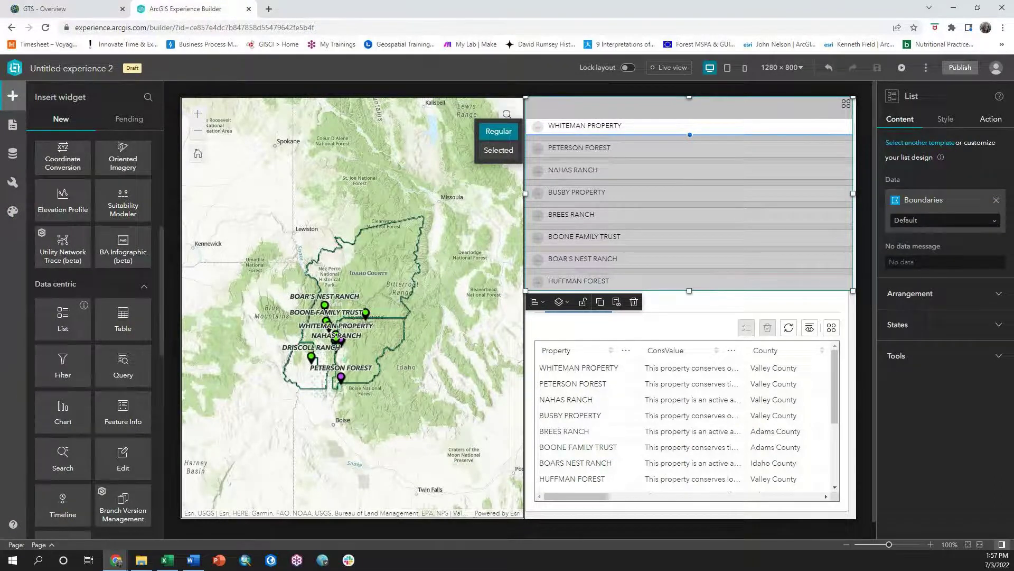
{"action": "left_click", "coordinate": [991, 119]}
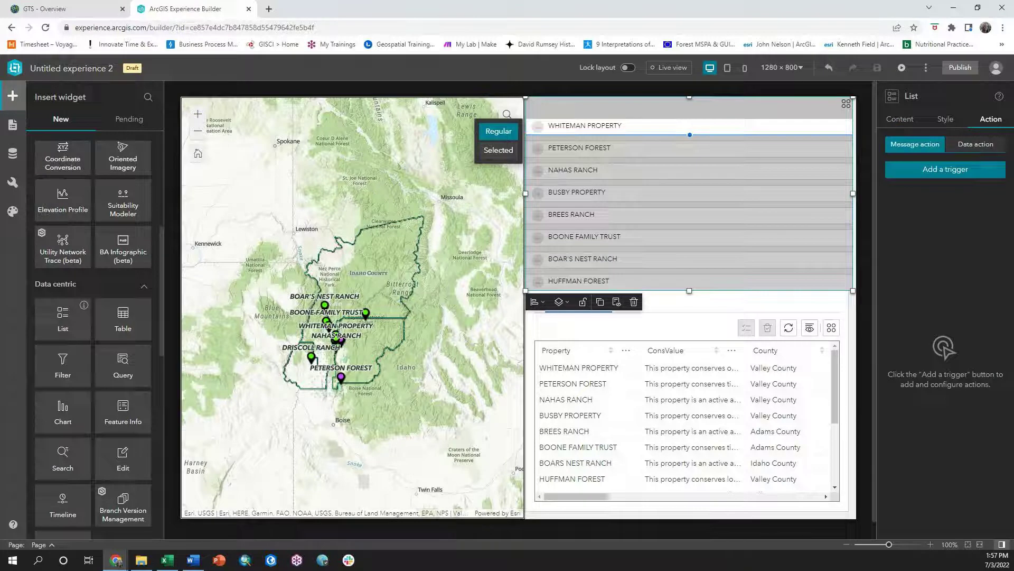
{"action": "left_click", "coordinate": [945, 169]}
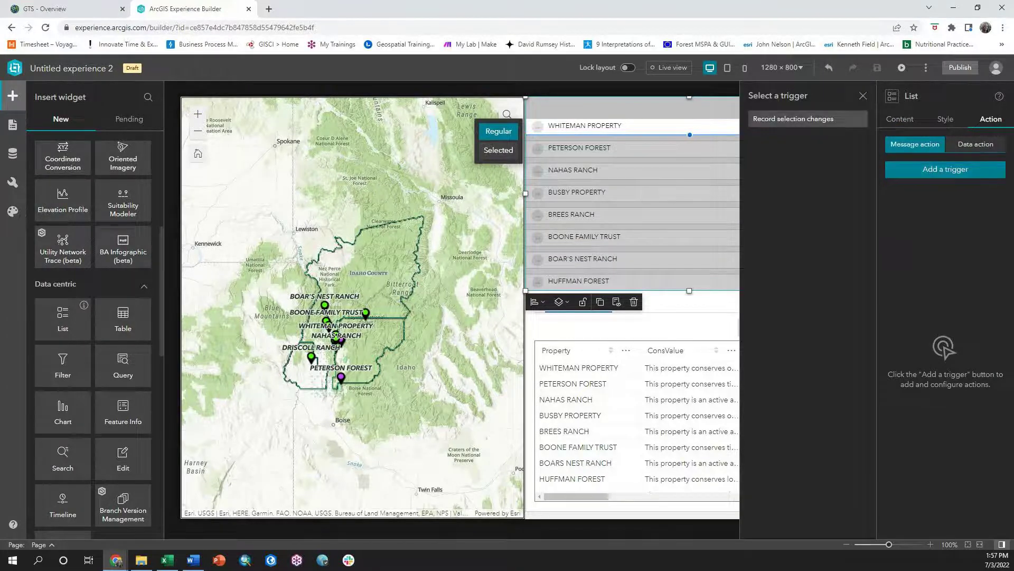
{"action": "left_click", "coordinate": [808, 119]}
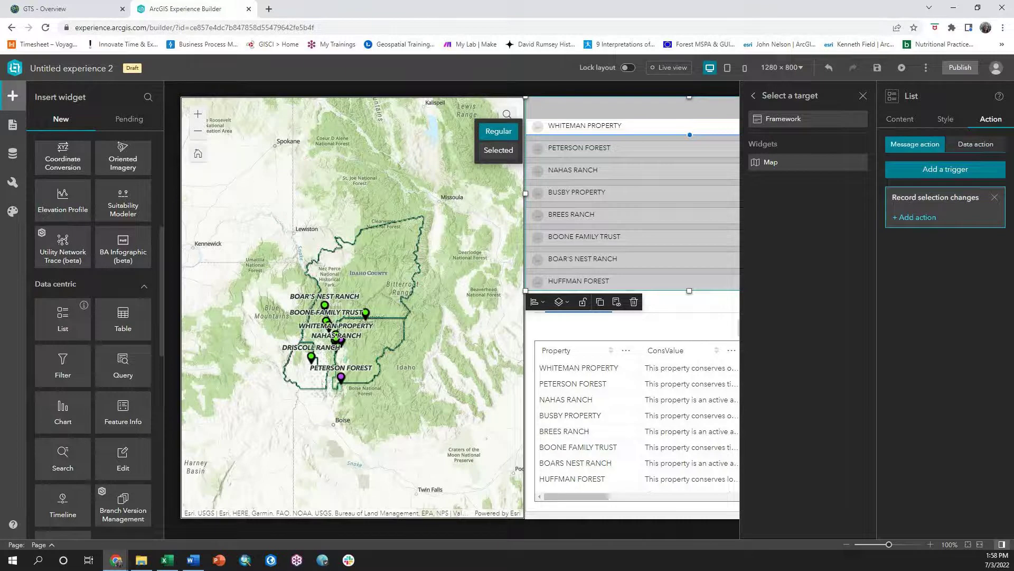
{"action": "left_click", "coordinate": [808, 162]}
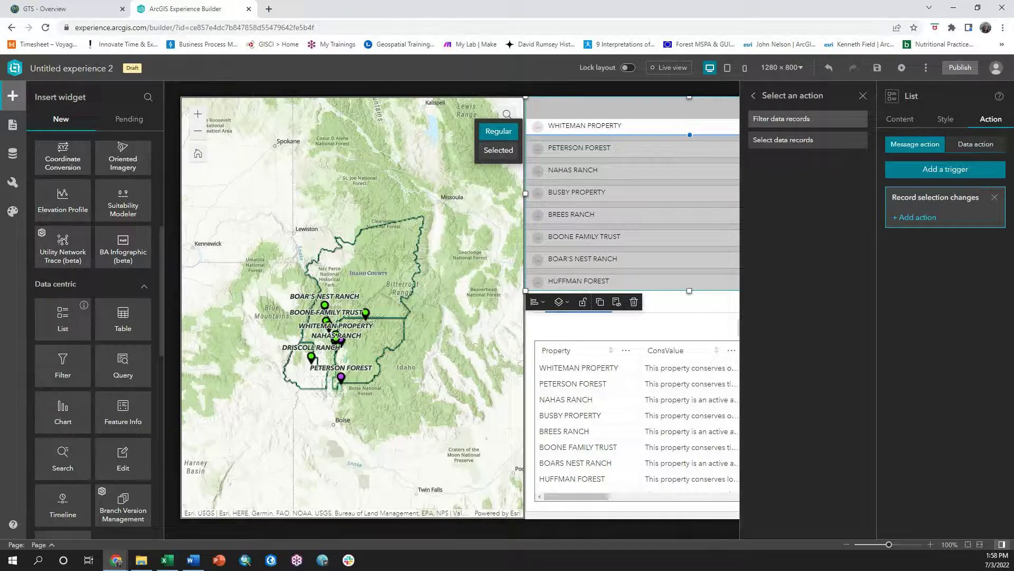
{"action": "left_click", "coordinate": [808, 119]}
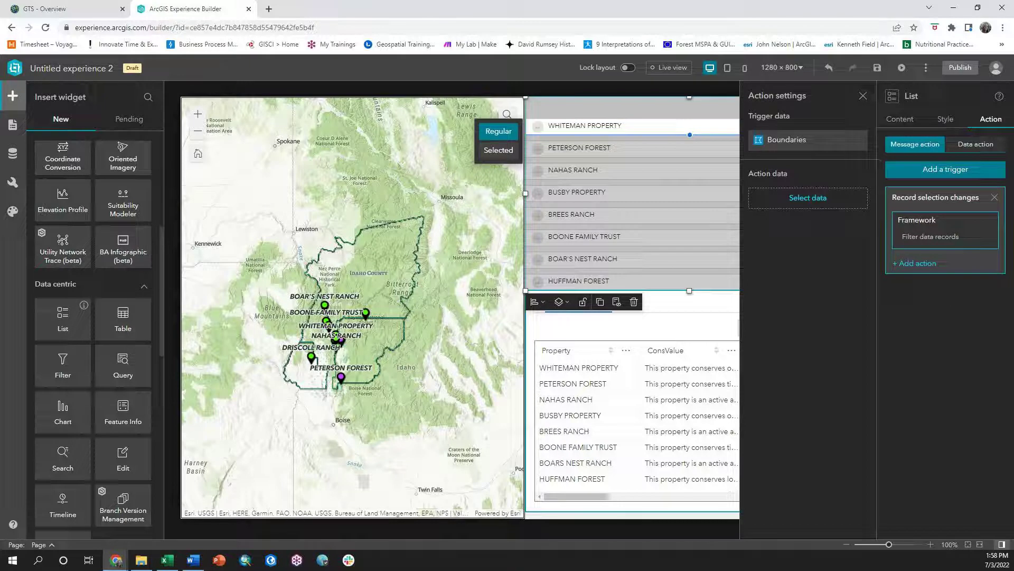
Set Property Points as the filter's action data, link the Property trigger field to the Property action field, and save
{"action": "left_click", "coordinate": [807, 197]}
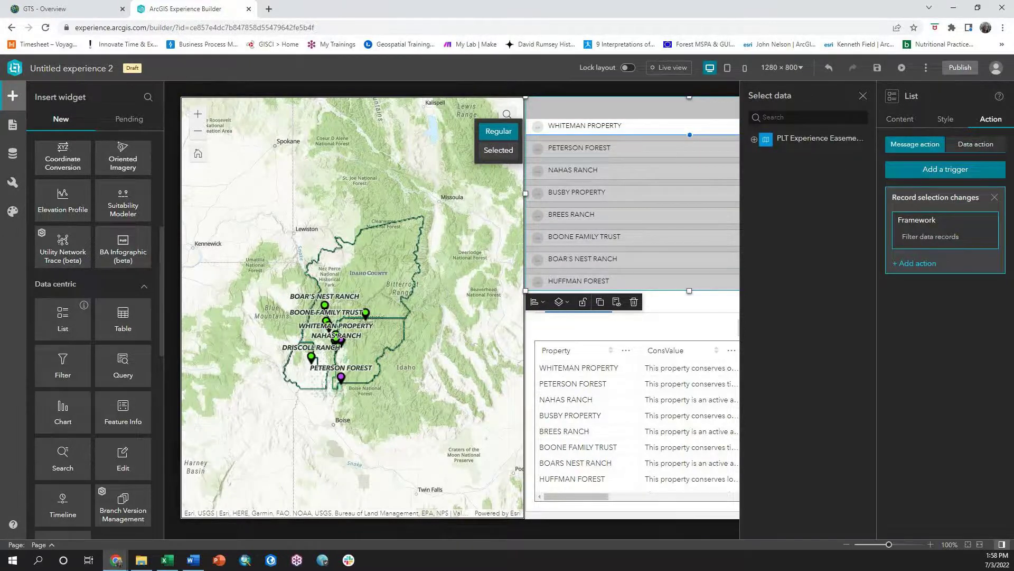
{"action": "left_click", "coordinate": [755, 139]}
{"action": "left_click", "coordinate": [804, 172]}
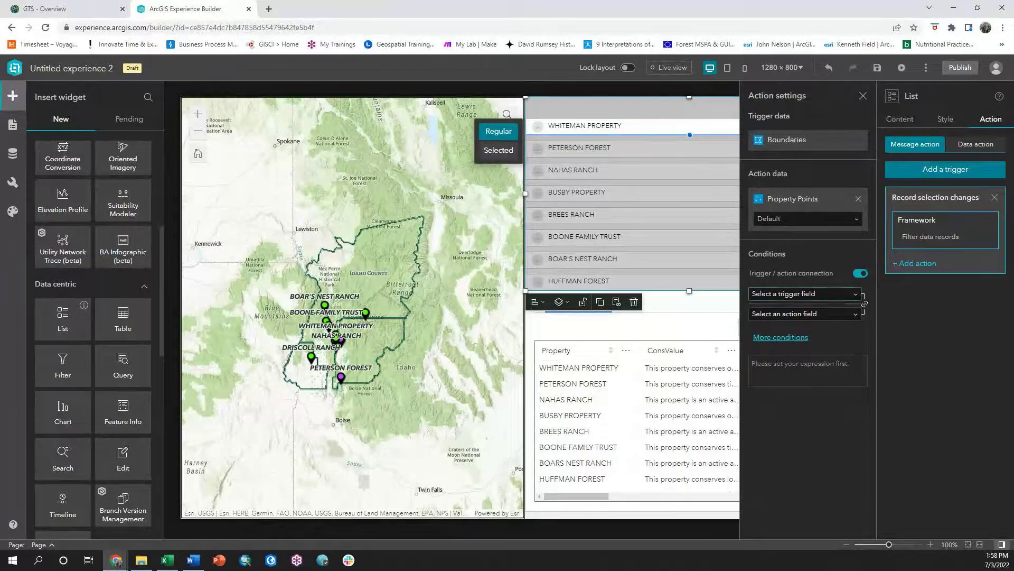
{"action": "left_click", "coordinate": [803, 293]}
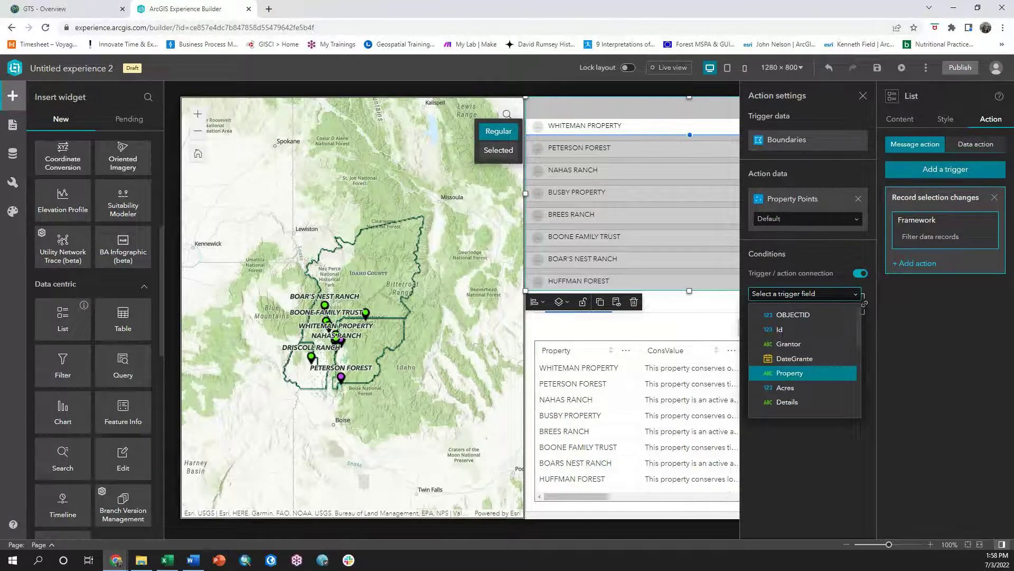
{"action": "left_click", "coordinate": [792, 373]}
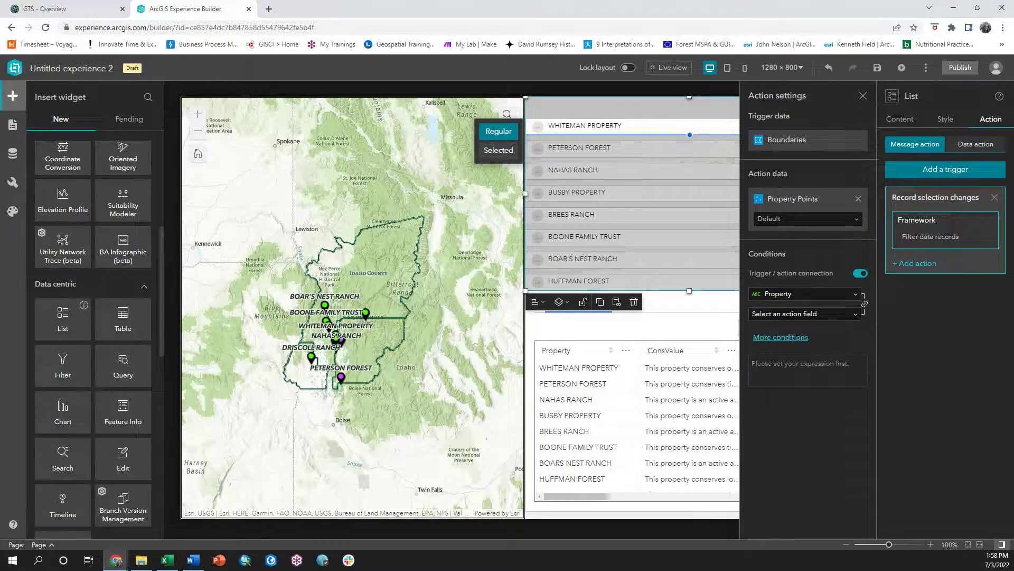
{"action": "left_click", "coordinate": [803, 313]}
{"action": "left_click", "coordinate": [782, 370]}
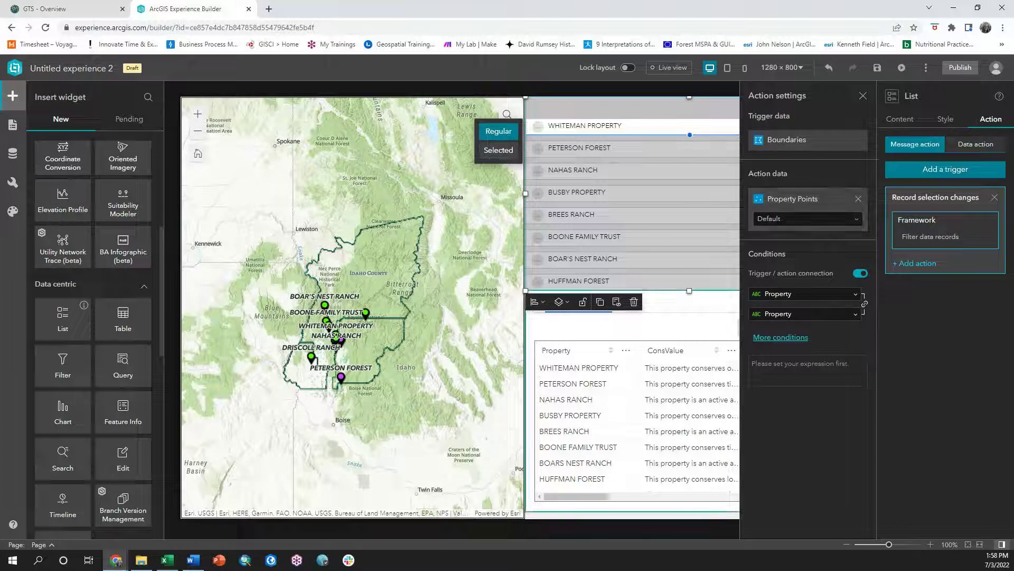
{"action": "left_click", "coordinate": [877, 67]}
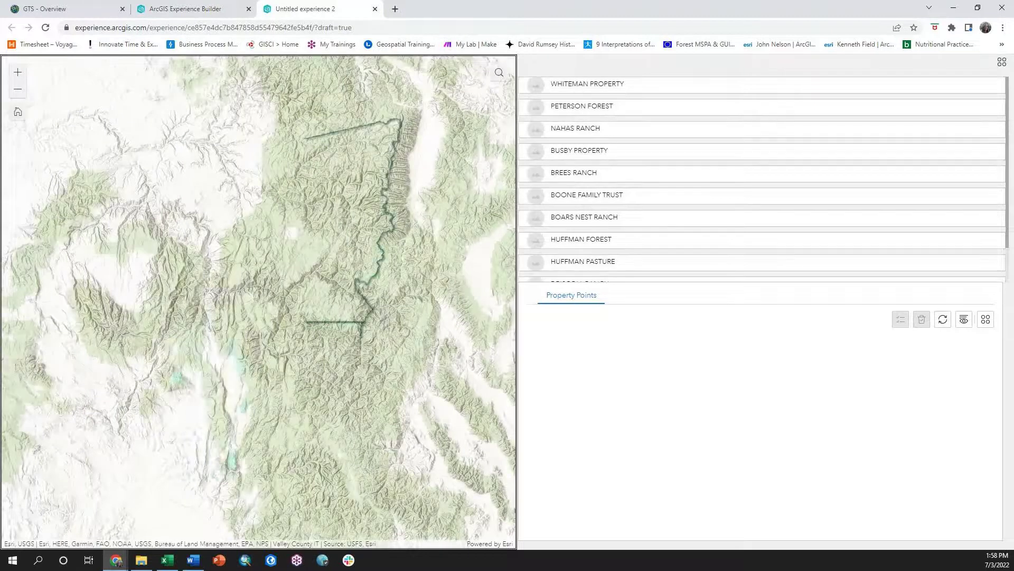
Preview the experience and select several properties in turn to check the map and table filtering, ending with the selection cleared
{"action": "left_click", "coordinate": [586, 195]}
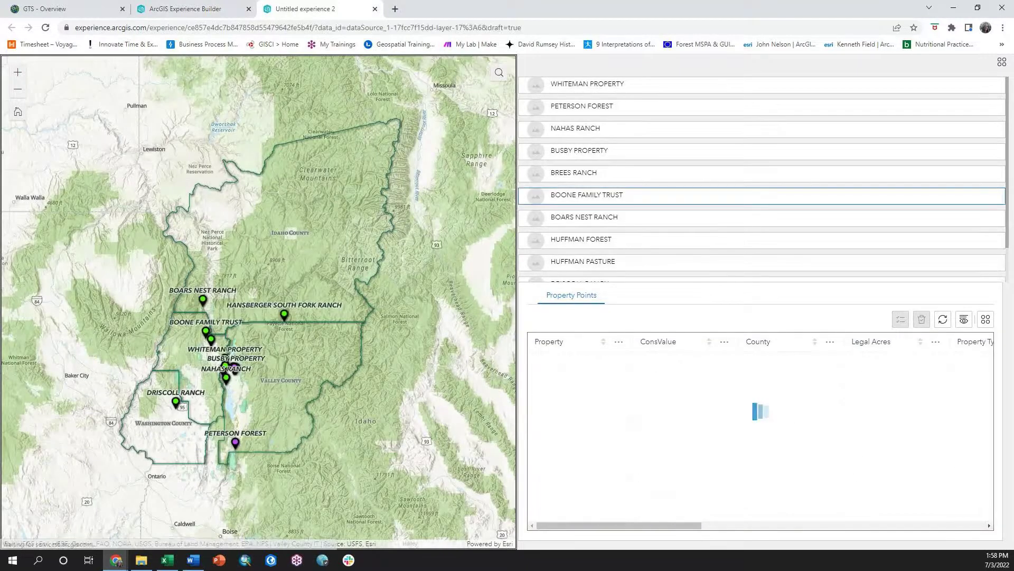
{"action": "left_click", "coordinate": [575, 128]}
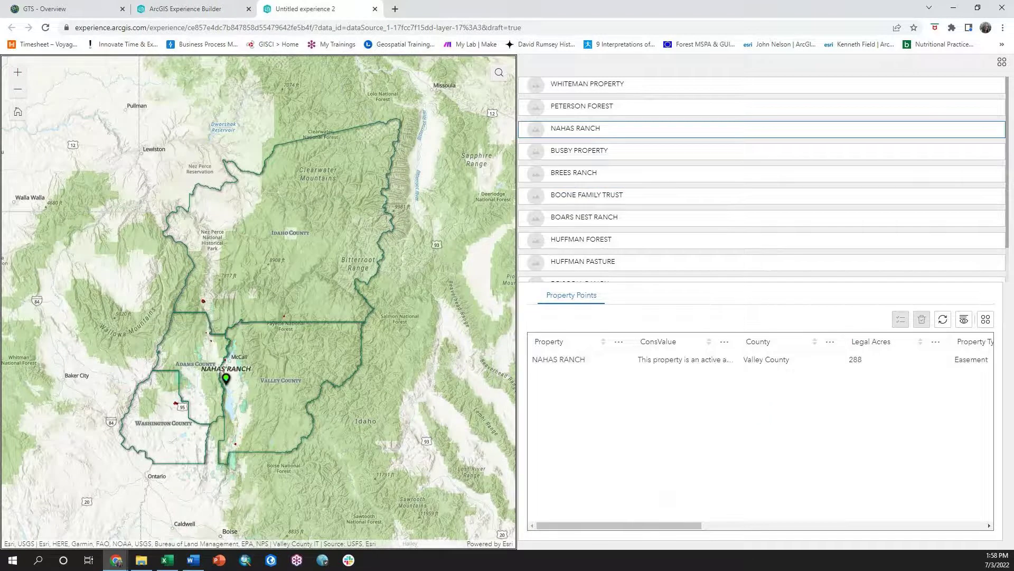
{"action": "left_click", "coordinate": [581, 106]}
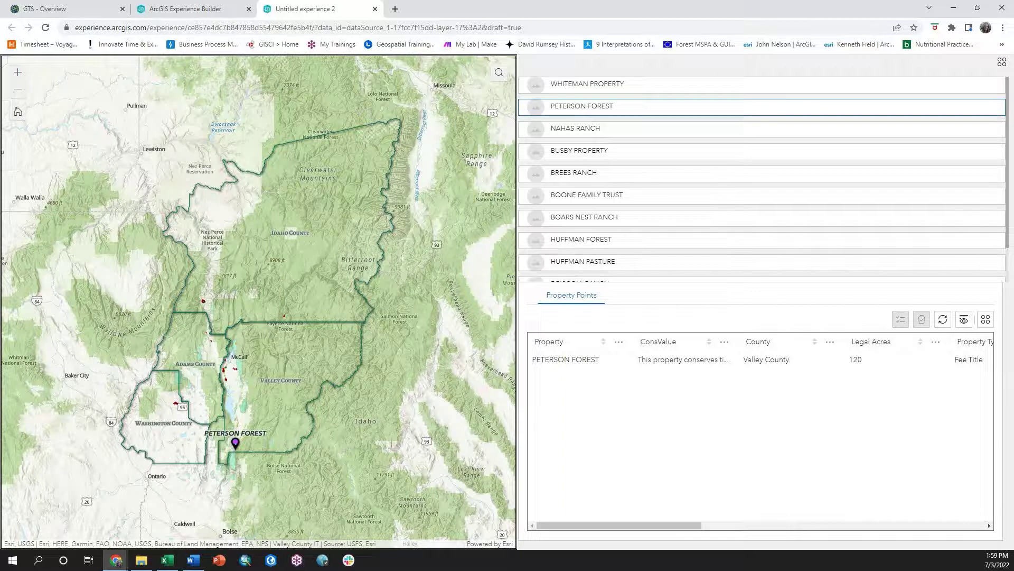
{"action": "left_click", "coordinate": [586, 195]}
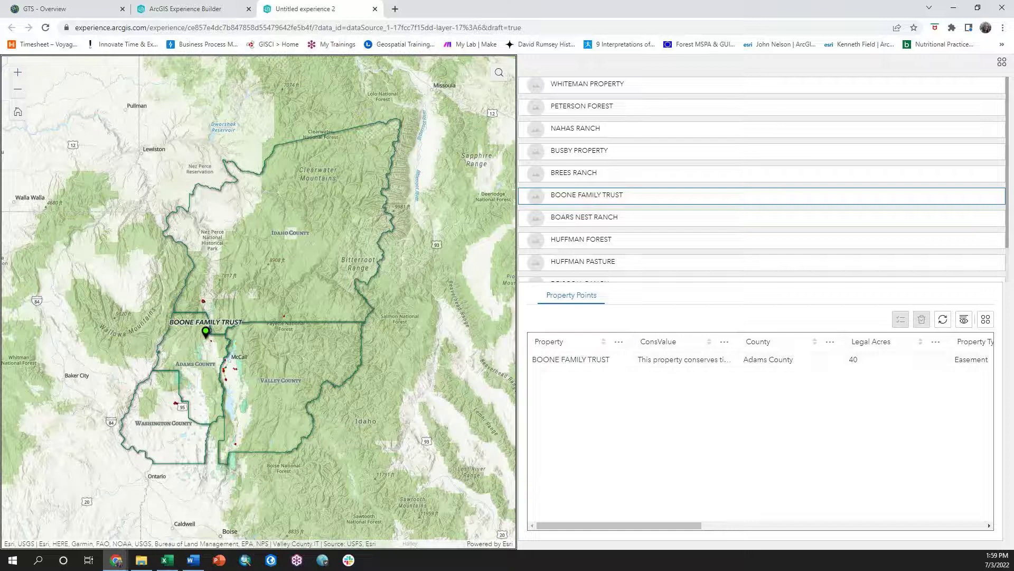
{"action": "left_click", "coordinate": [575, 129]}
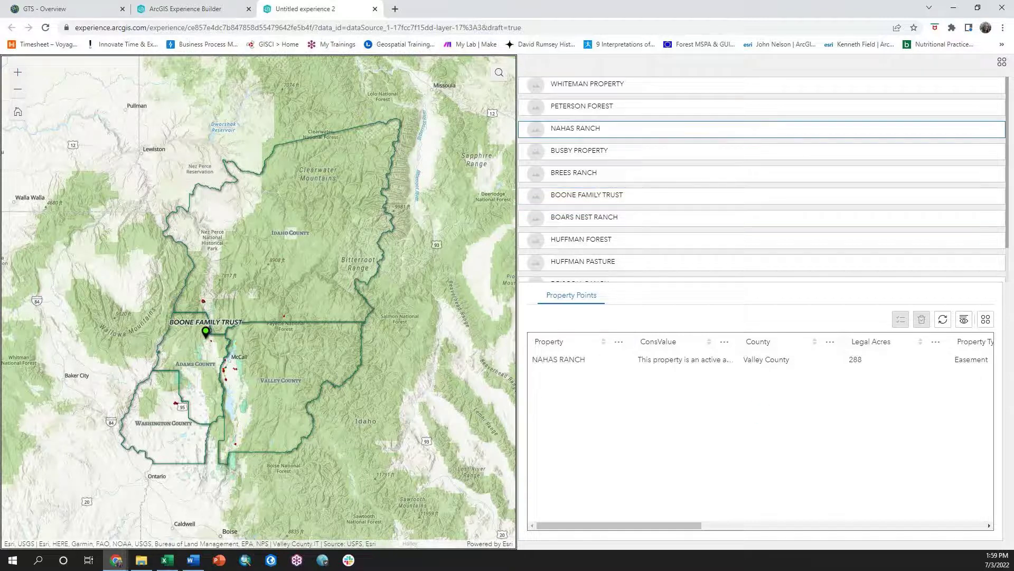
{"action": "left_click", "coordinate": [576, 128]}
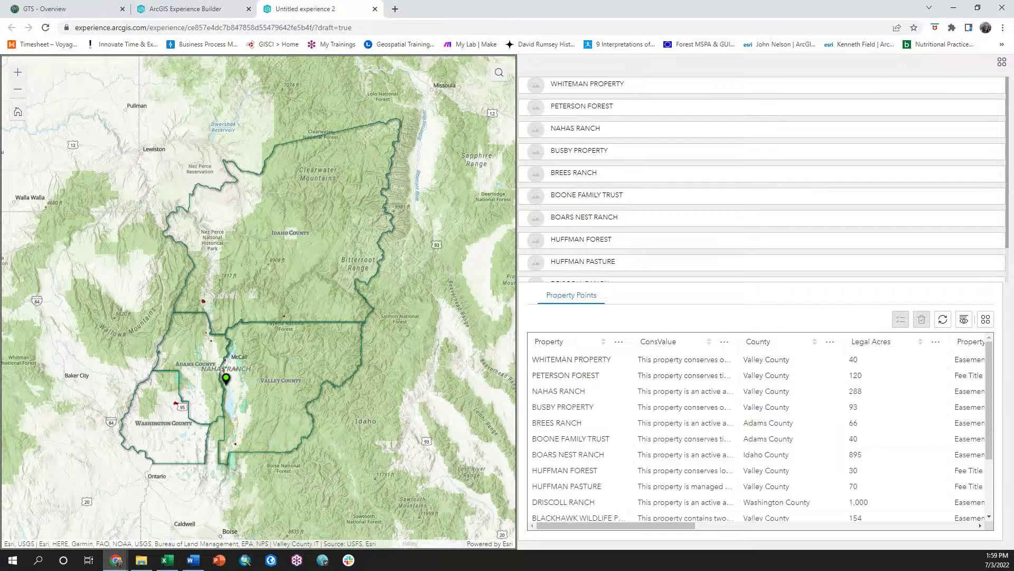